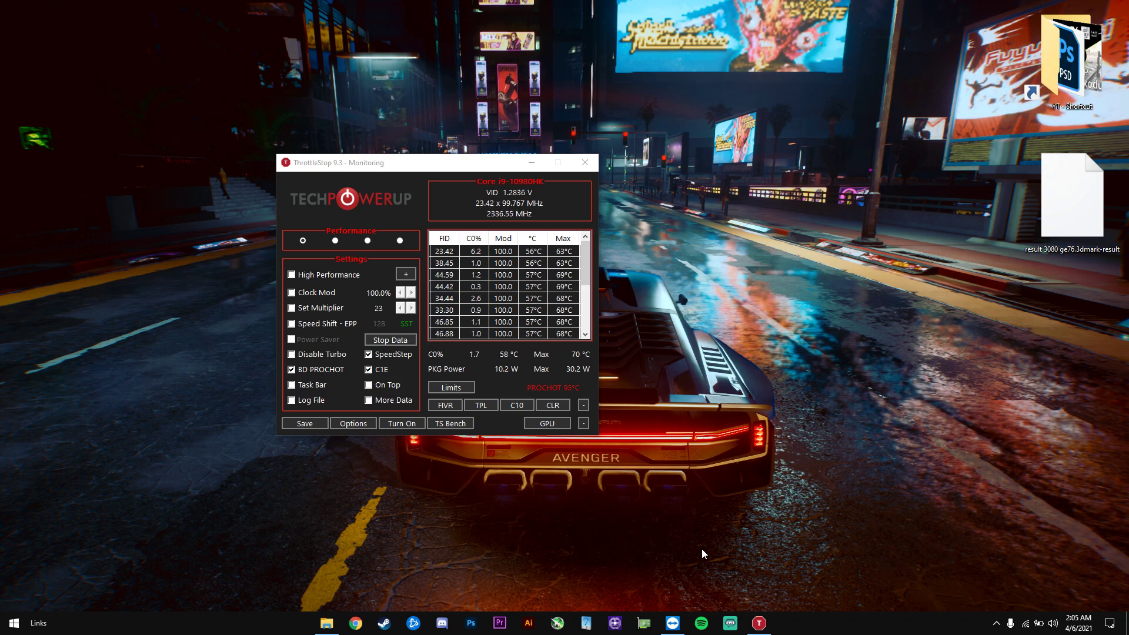
Reposition the ThrottleStop window further right on screen.
drag(445, 170, 507, 200)
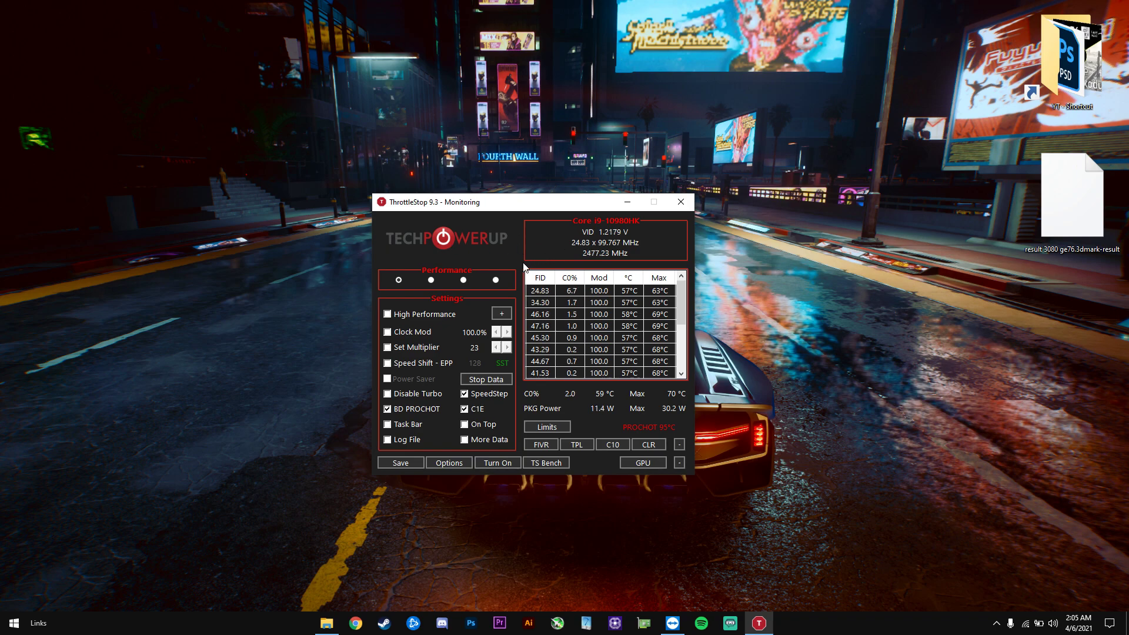
drag(507, 211, 519, 186)
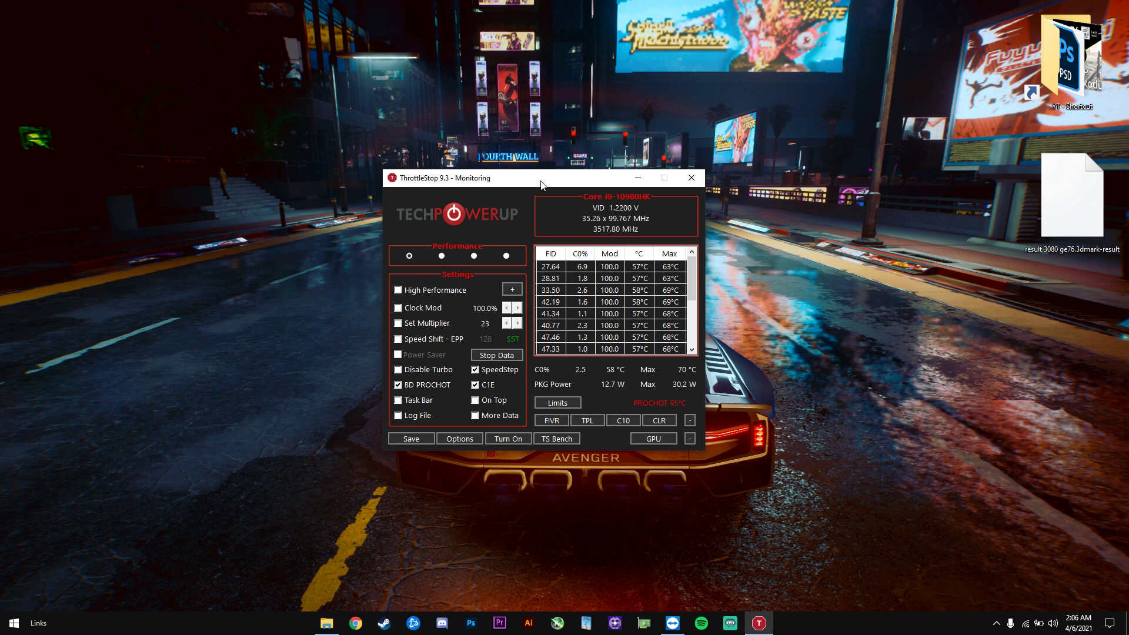
drag(542, 181, 501, 174)
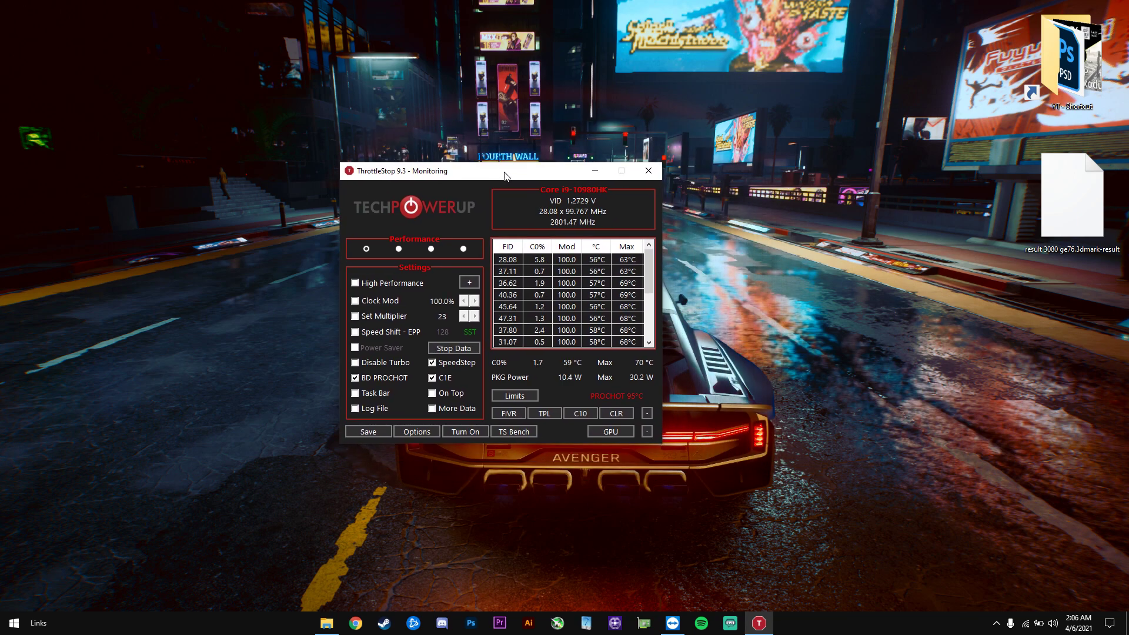
drag(504, 175, 535, 187)
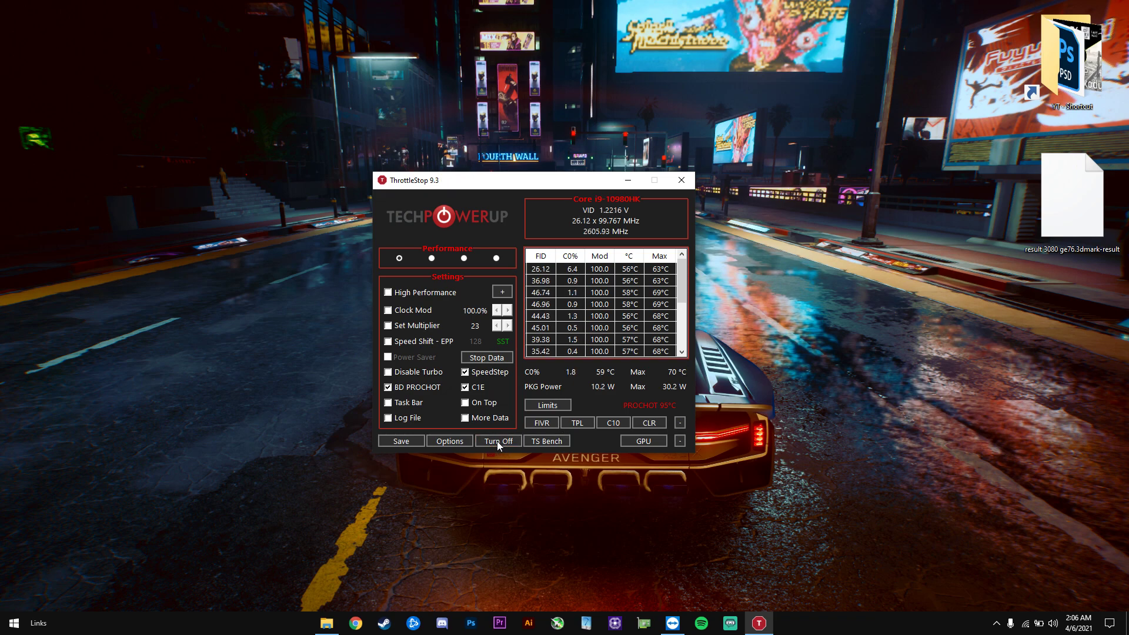
Toggle ThrottleStop between active settings and monitoring-only mode, bringing its window forward.
click(496, 441)
click(506, 441)
click(507, 440)
click(506, 440)
click(640, 529)
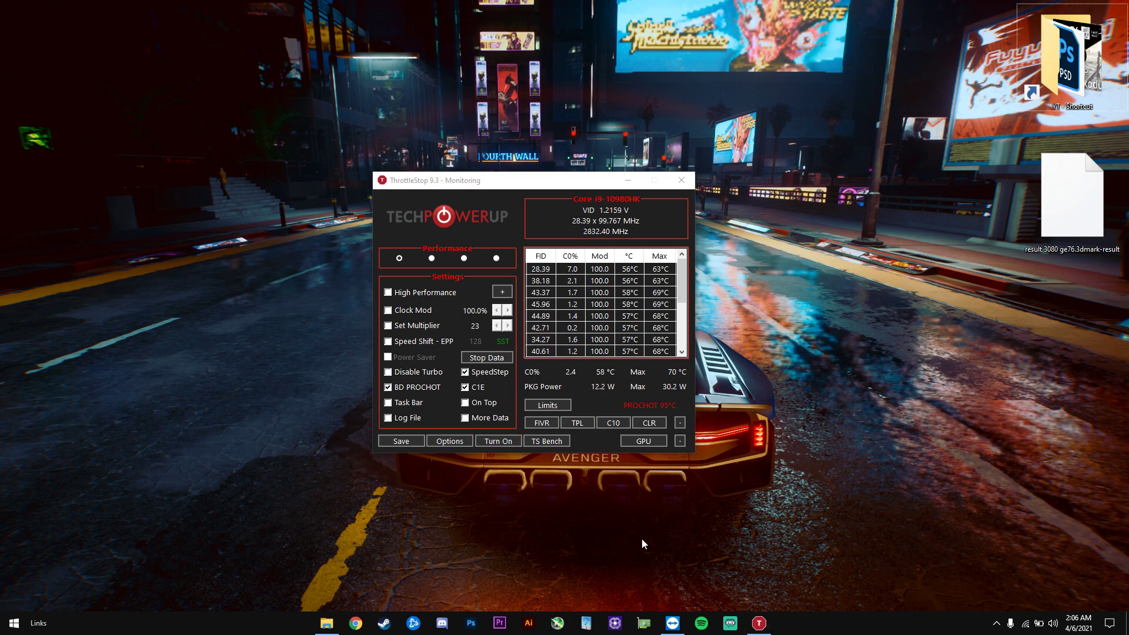
click(542, 427)
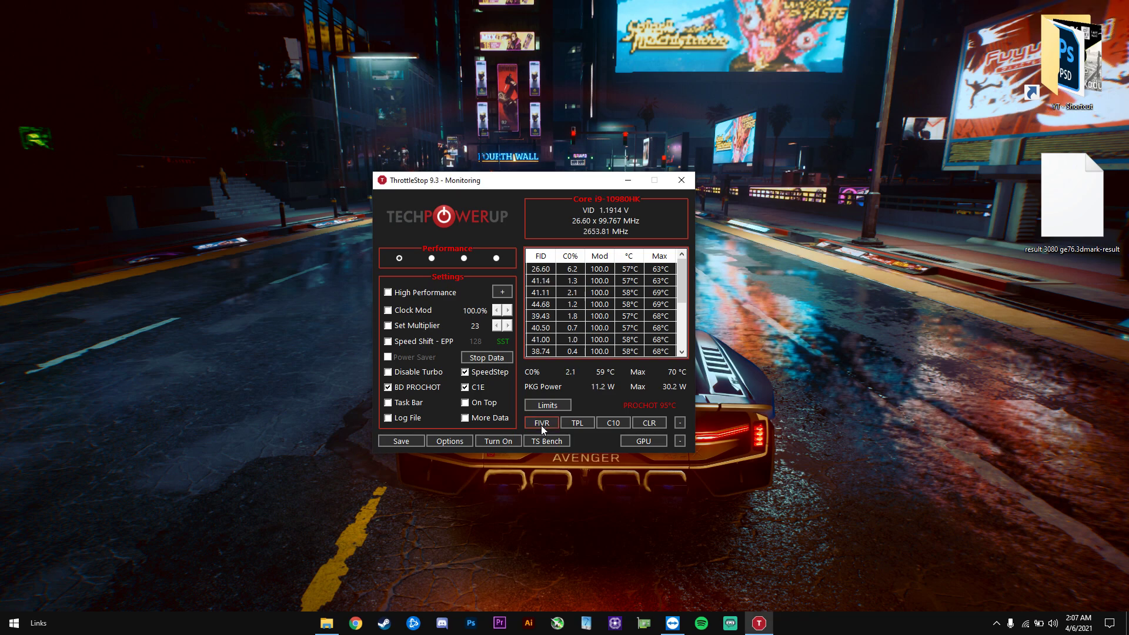
In Turbo FIVR Control, unlock adjustable voltage and apply a -49.8 mV CPU core offset, saved immediately.
click(542, 428)
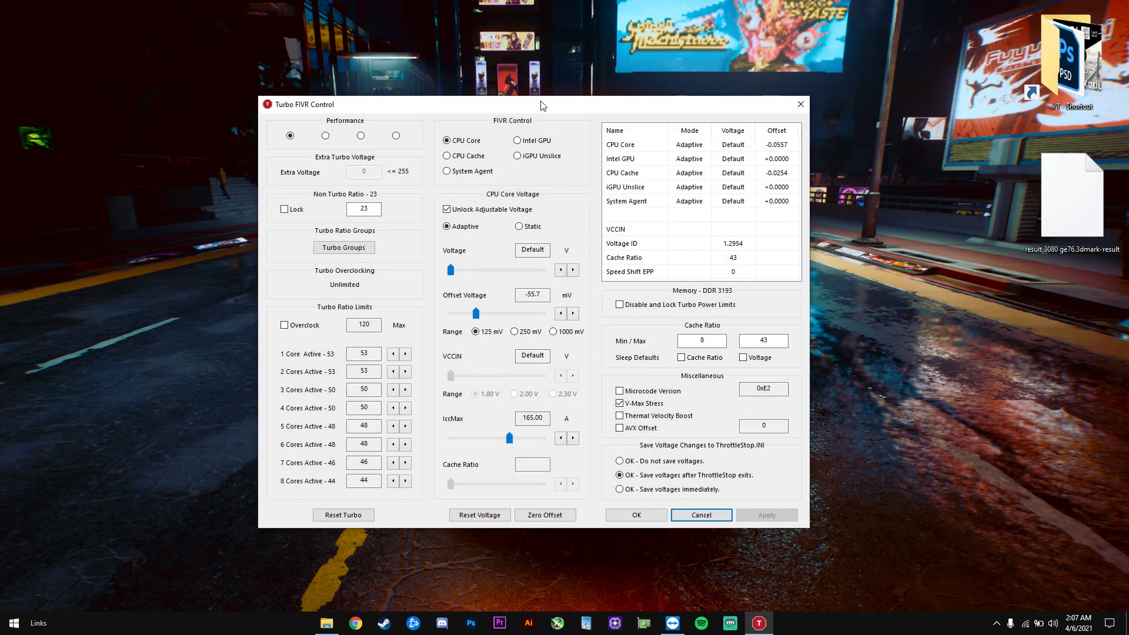
click(445, 204)
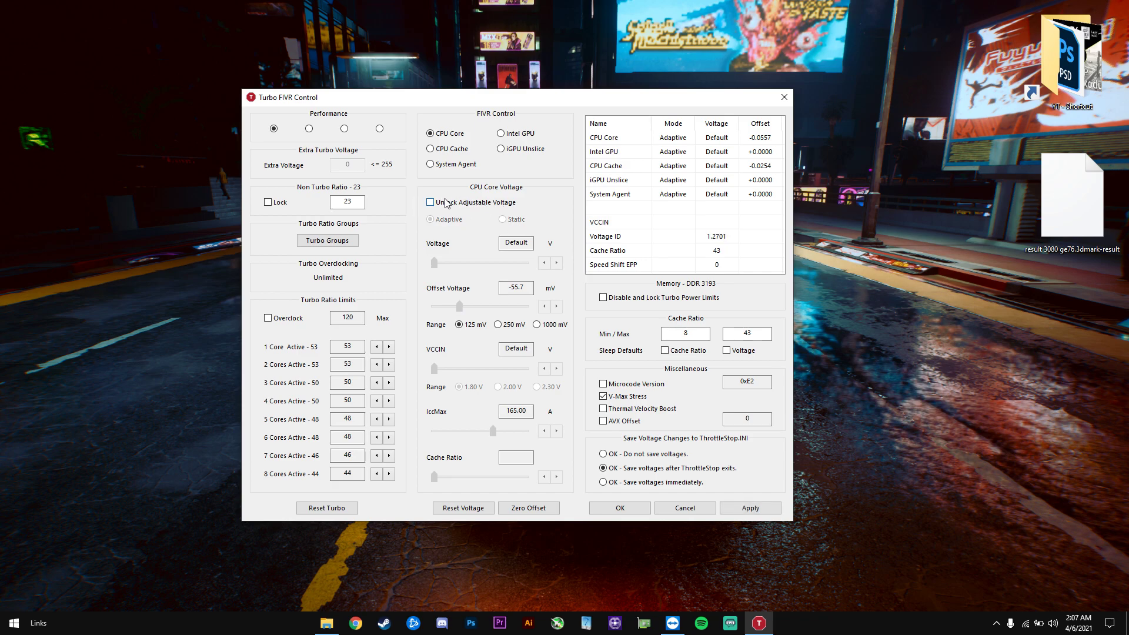
click(467, 205)
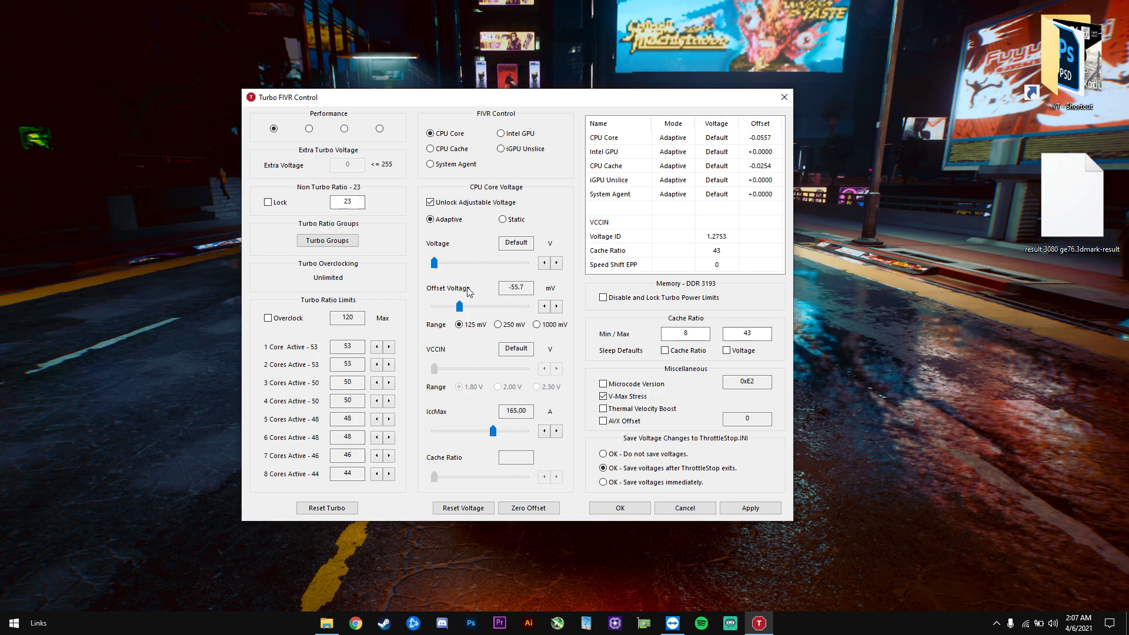
drag(461, 311, 479, 312)
drag(481, 313, 463, 309)
click(759, 507)
click(603, 483)
click(750, 507)
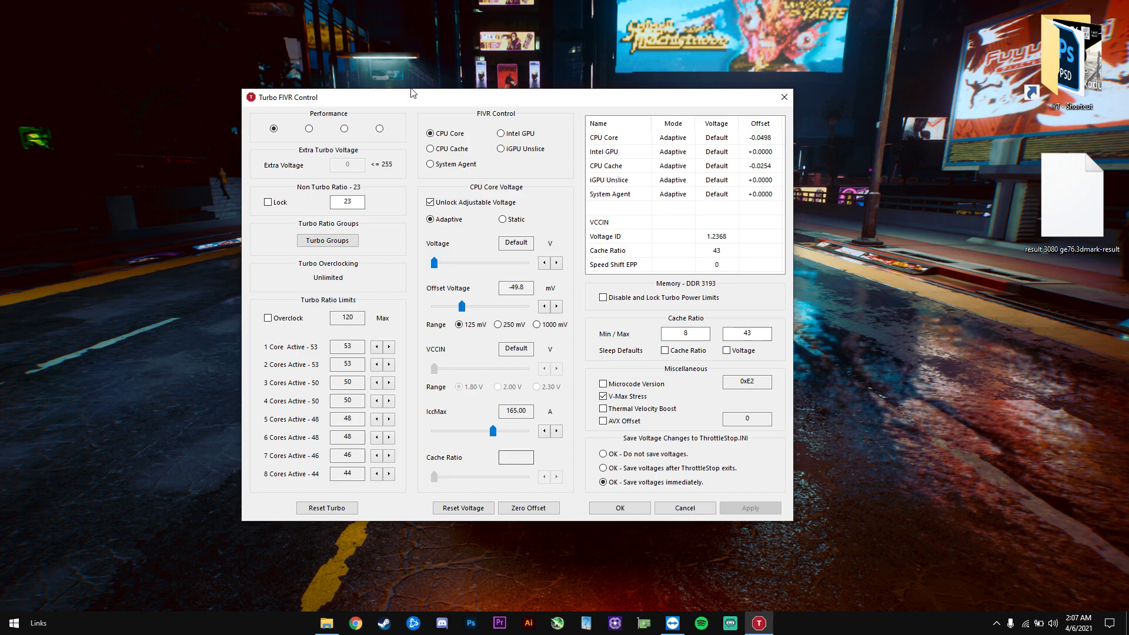
click(446, 153)
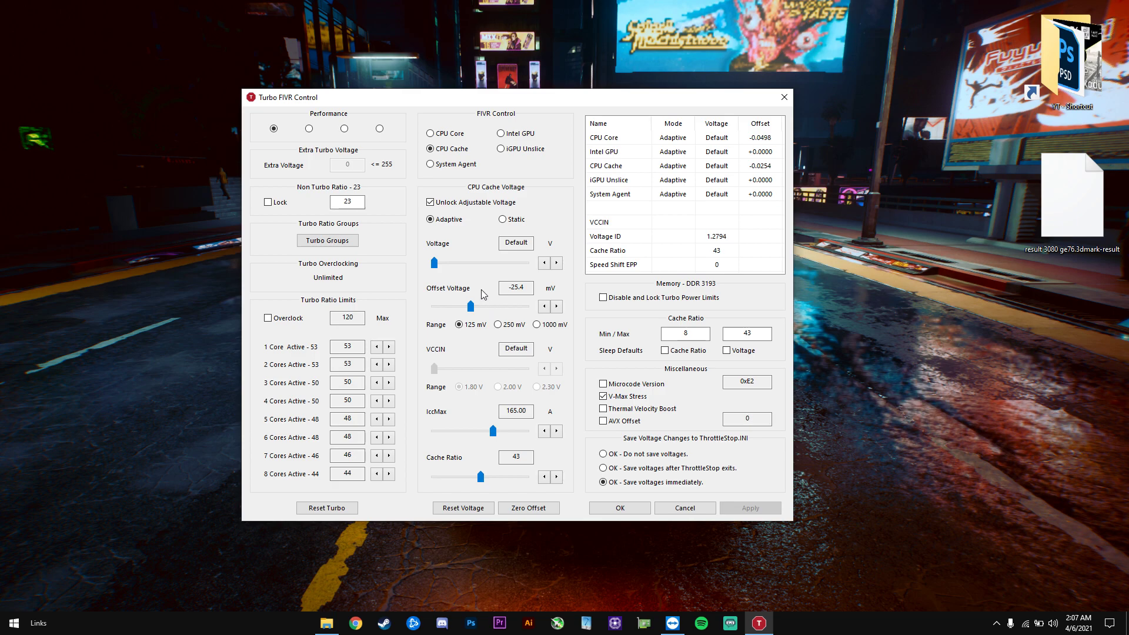
click(452, 137)
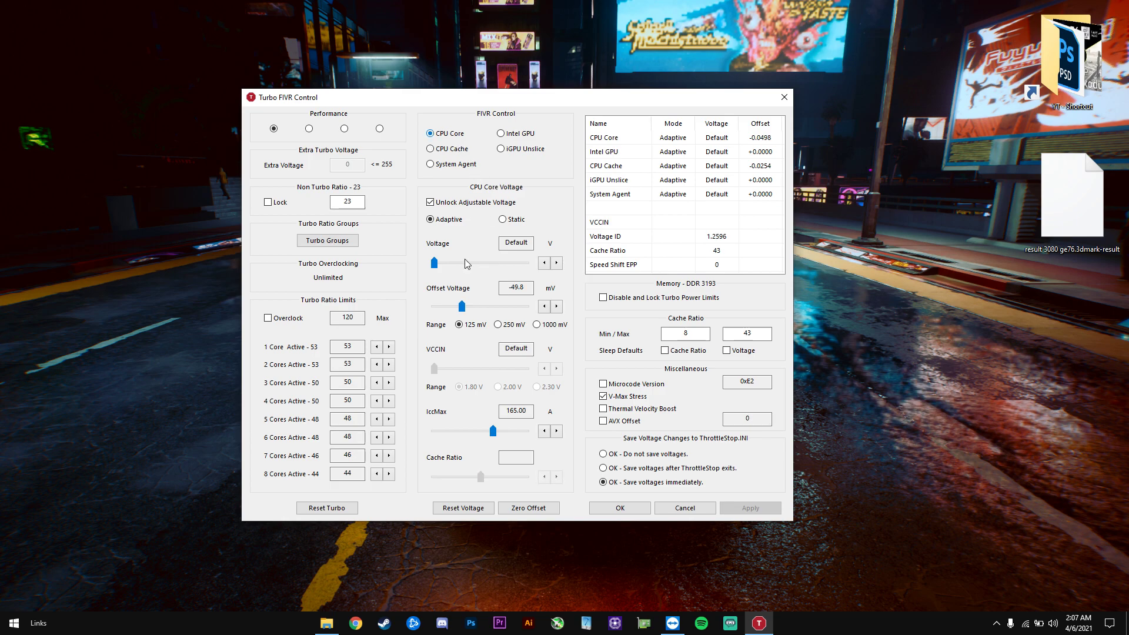
click(509, 292)
click(447, 150)
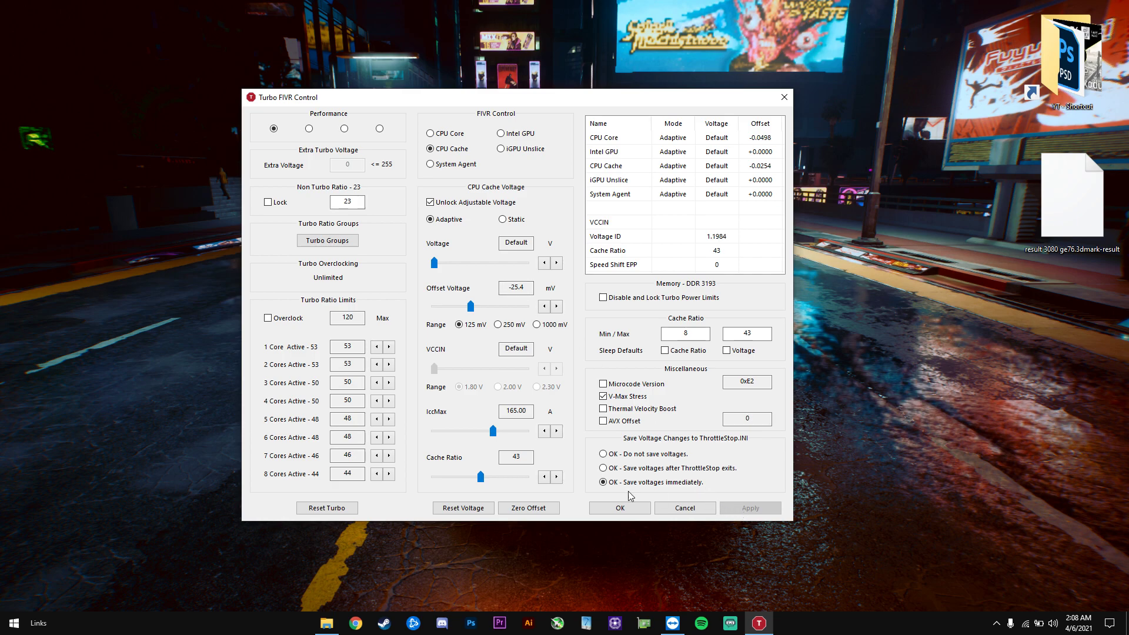
click(442, 137)
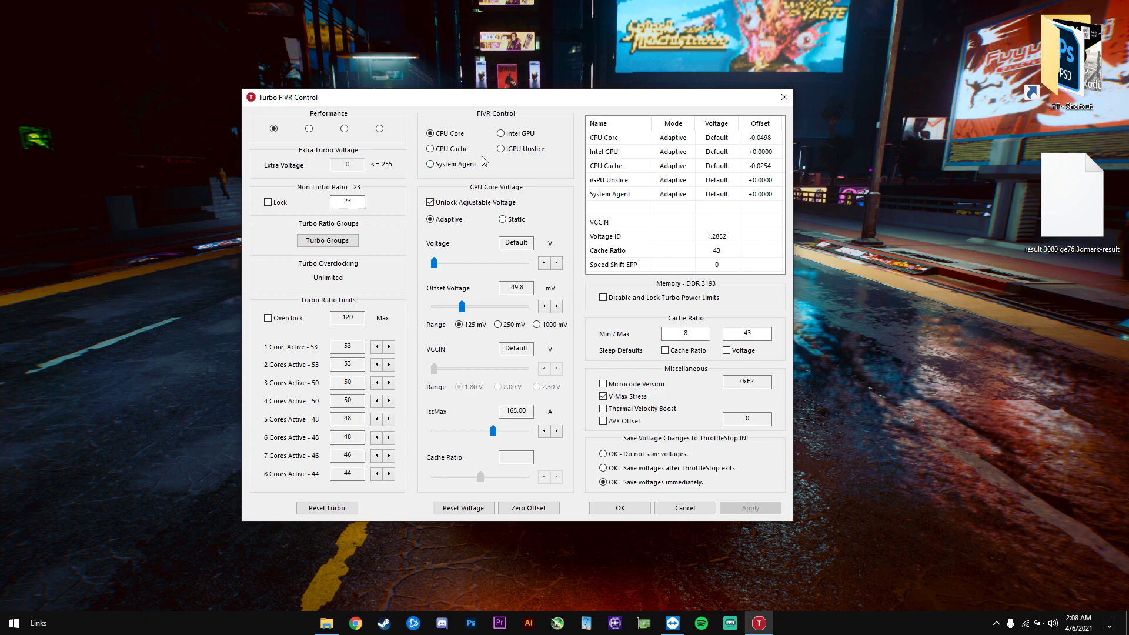
drag(527, 99, 564, 105)
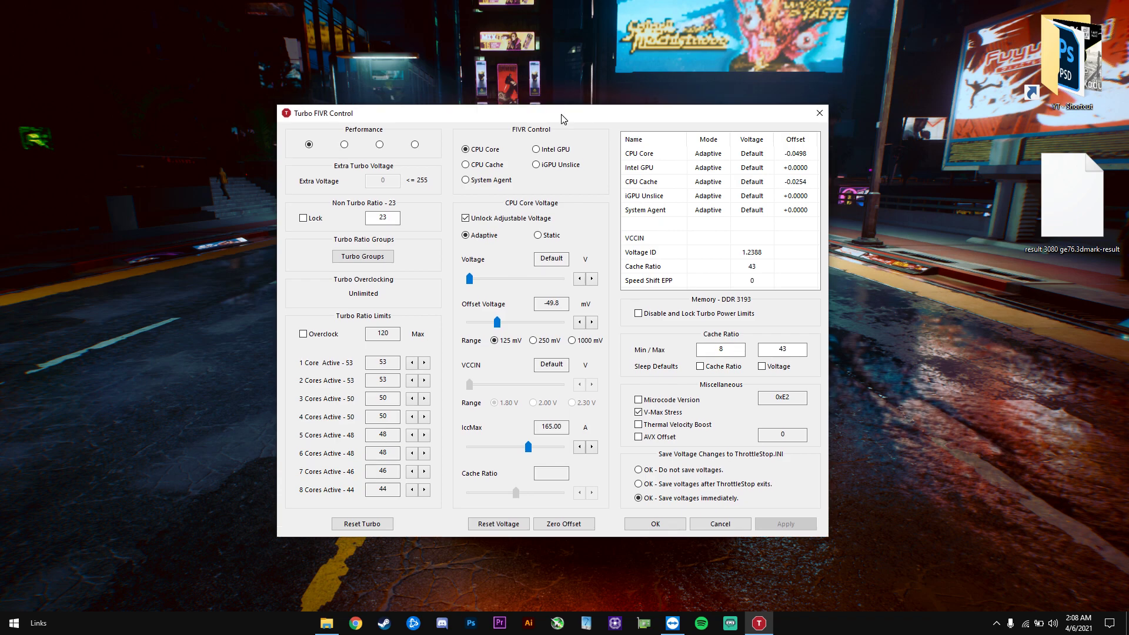
drag(561, 119, 570, 114)
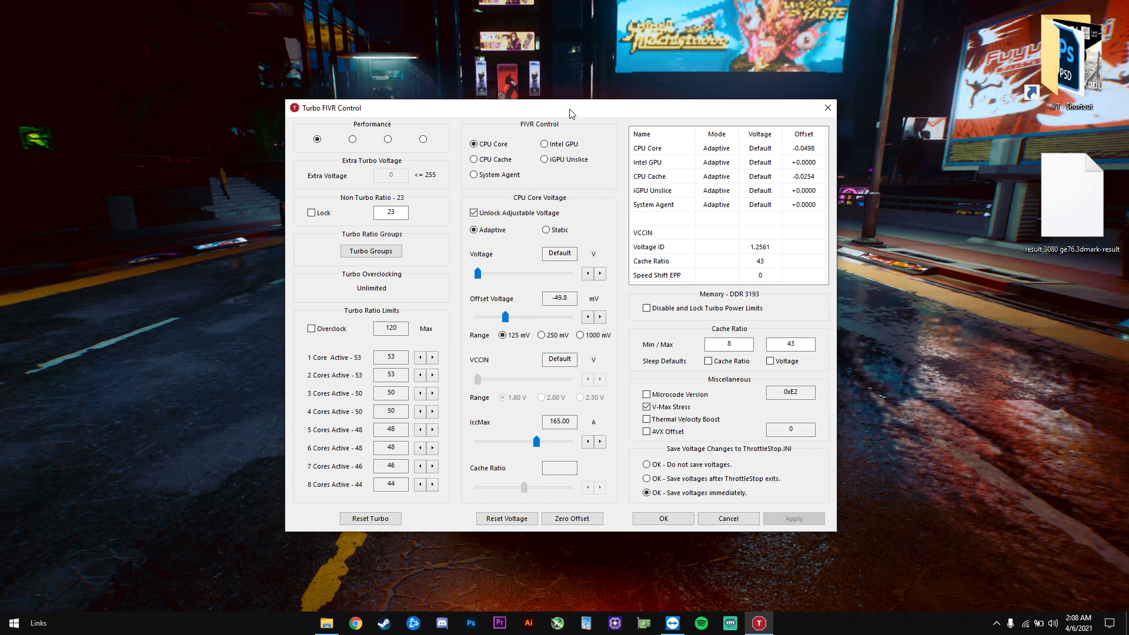
mouse_move(569, 109)
mouse_down()
mouse_move(559, 69)
mouse_move(562, 90)
mouse_up()
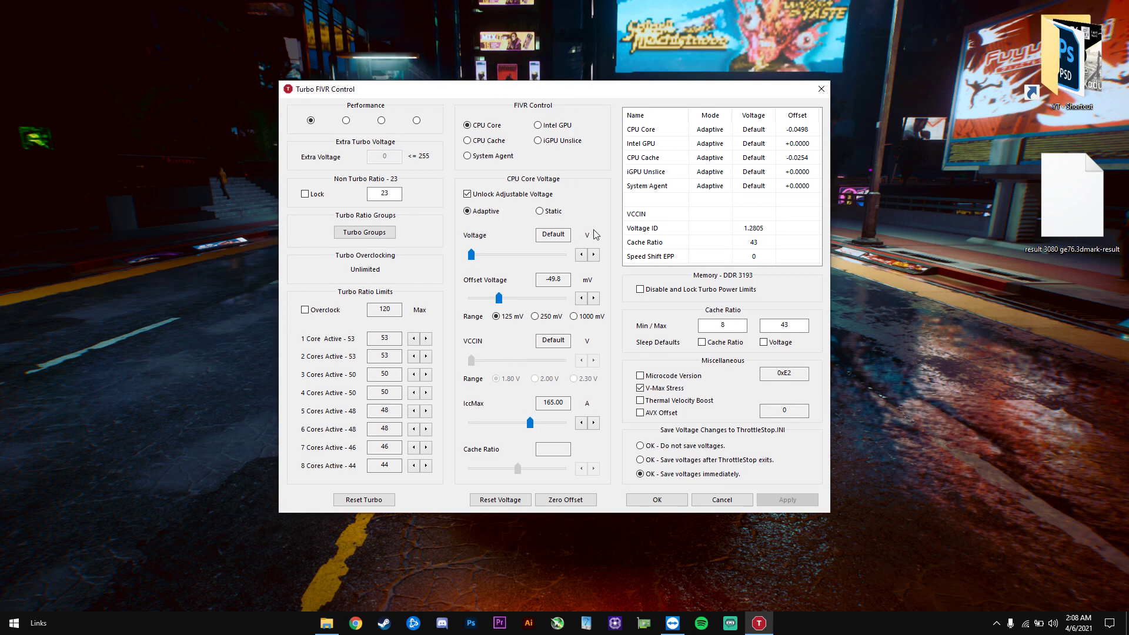
Lower the CPU Core offset voltage step by step to -60.5 mV and apply it.
click(499, 299)
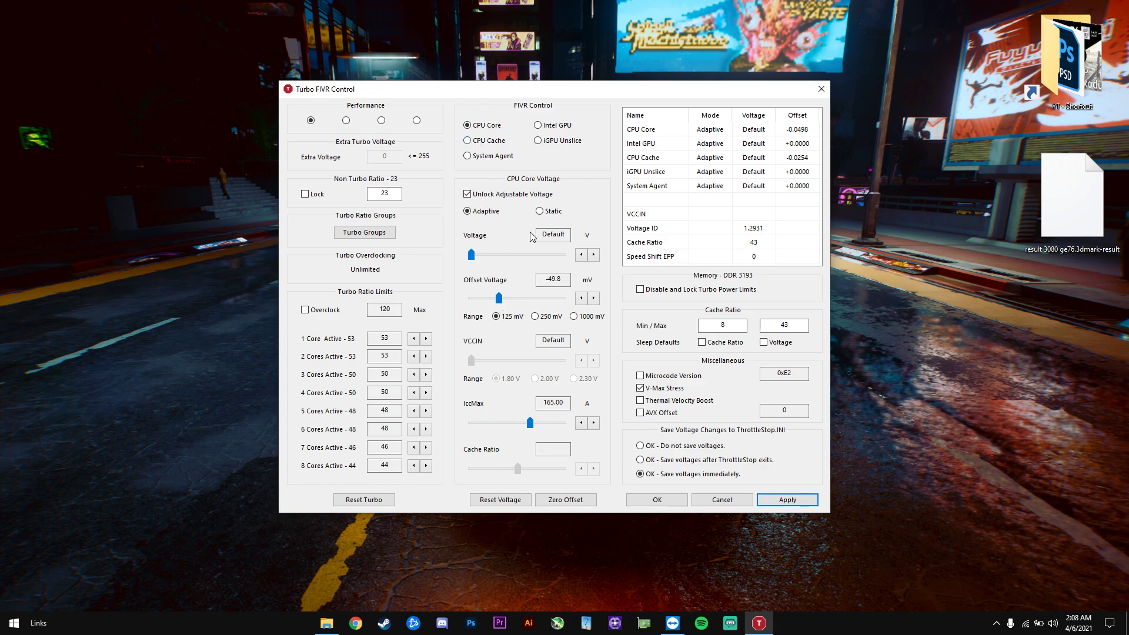
key(Left)
key(Left)
key(Left)
key(Left)
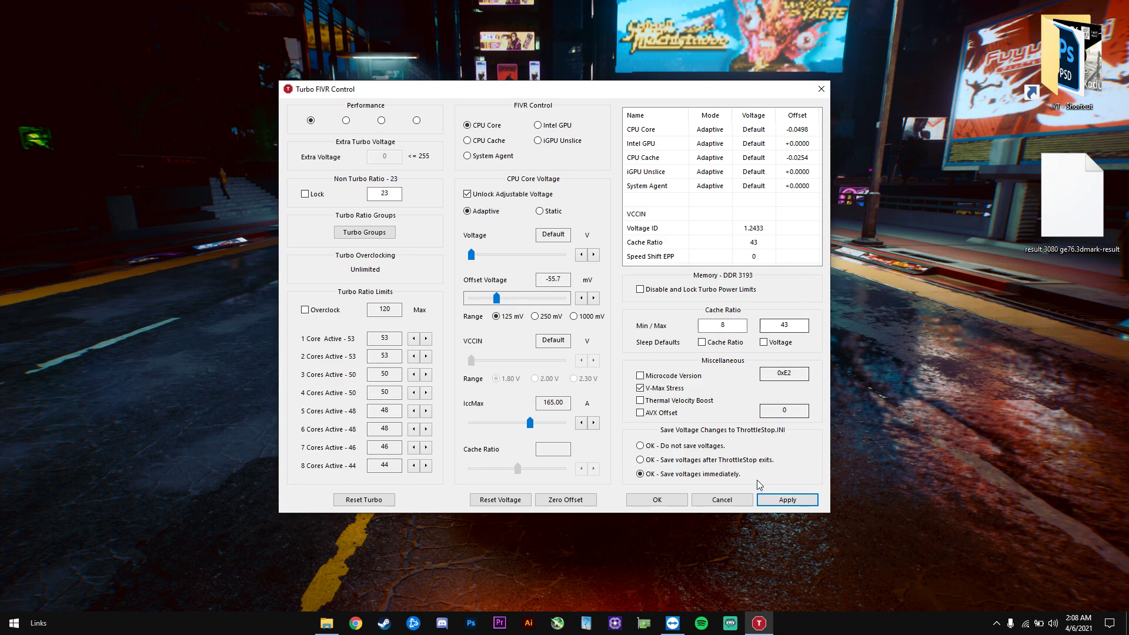
click(787, 499)
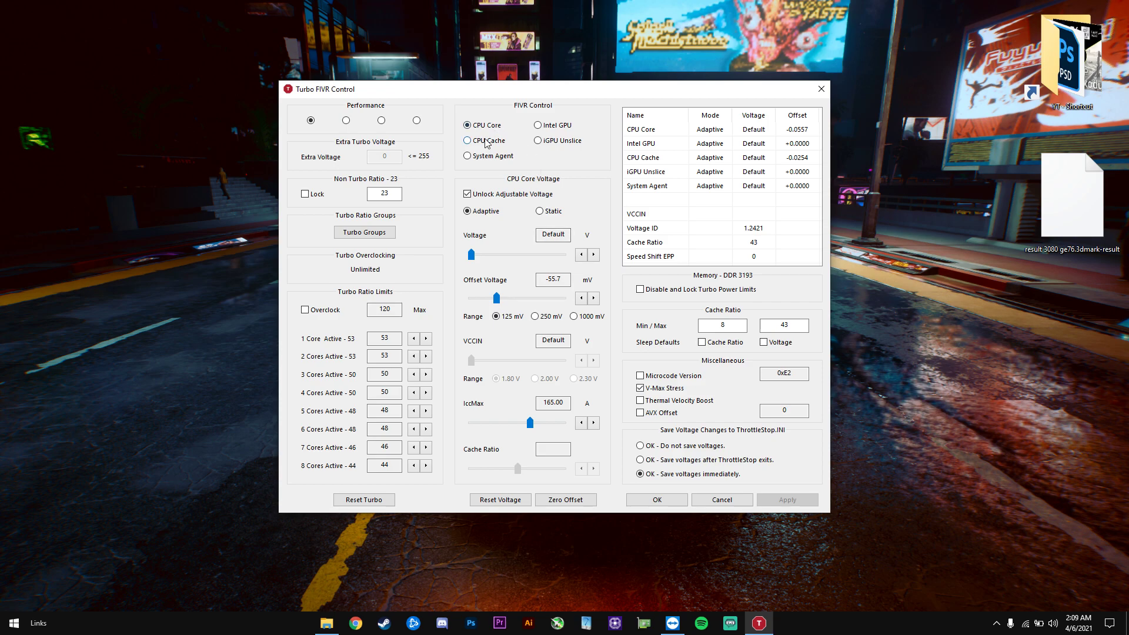
drag(497, 298, 499, 301)
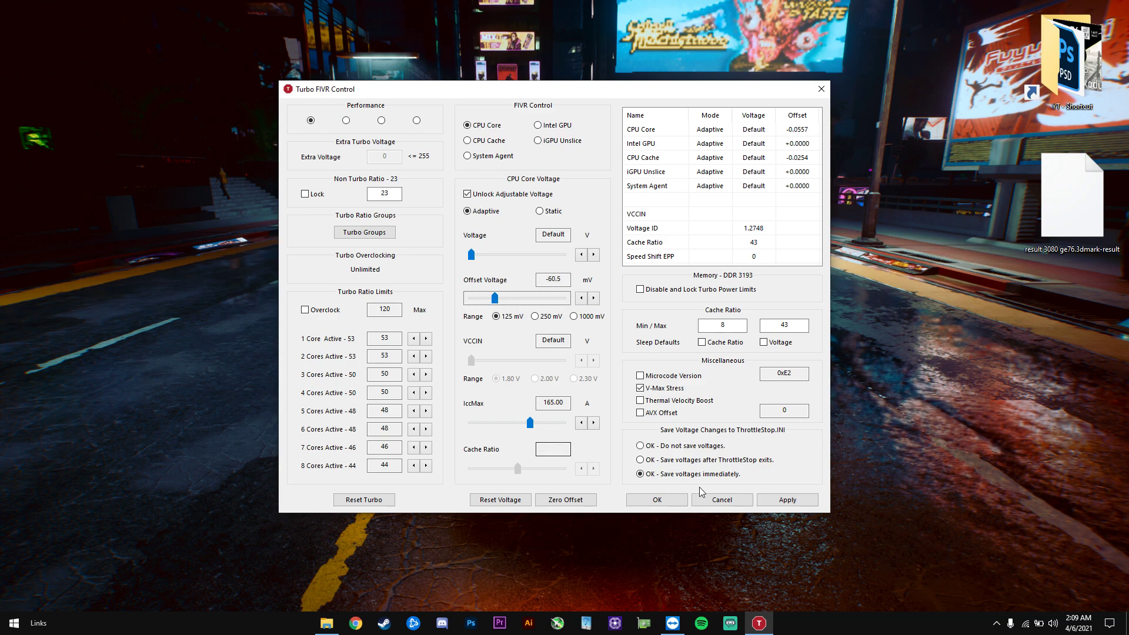
click(787, 501)
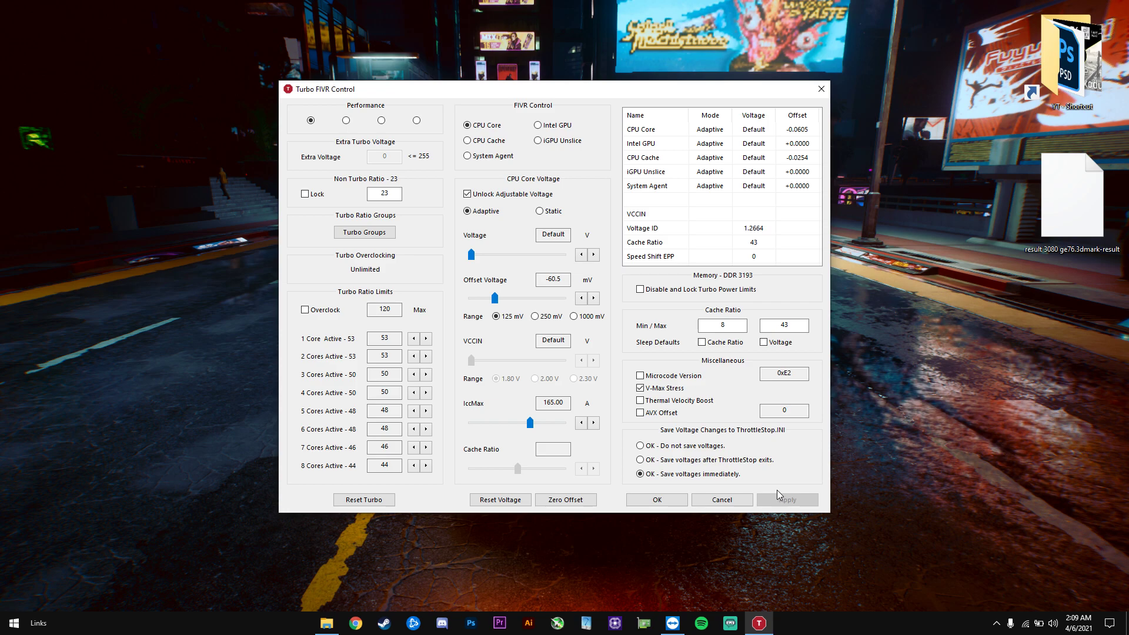
click(482, 143)
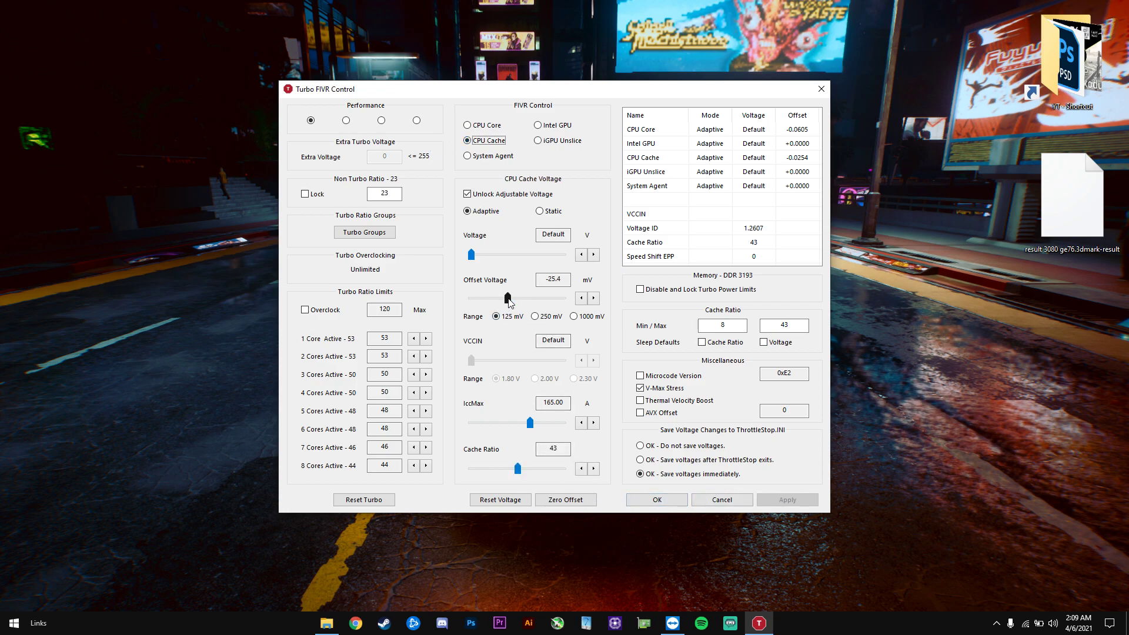
click(478, 128)
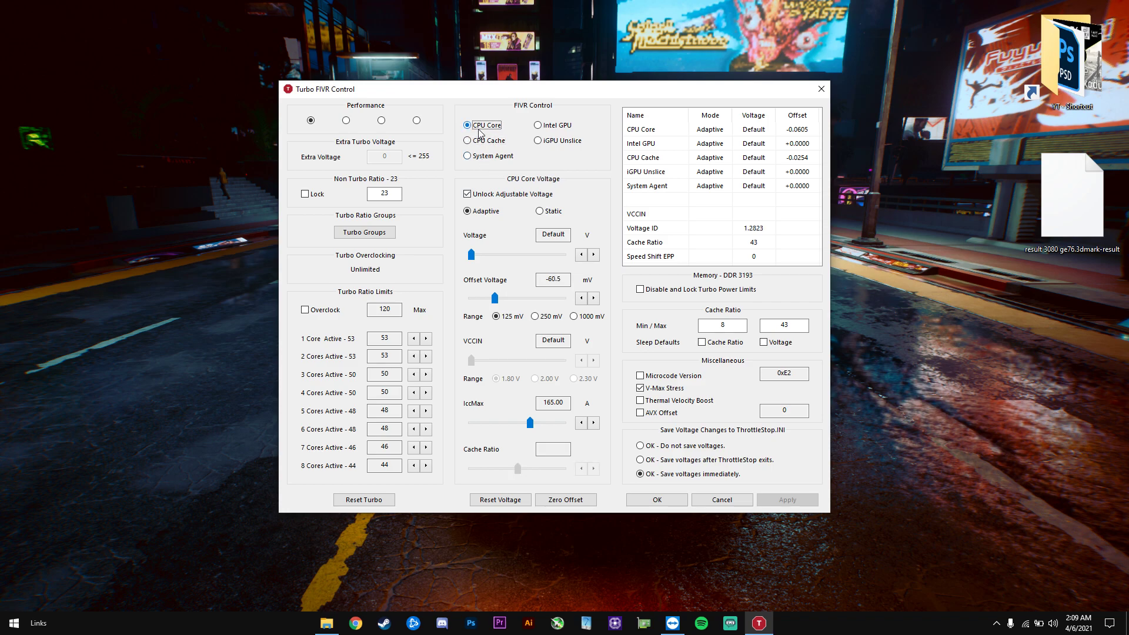
click(487, 144)
click(469, 128)
click(485, 141)
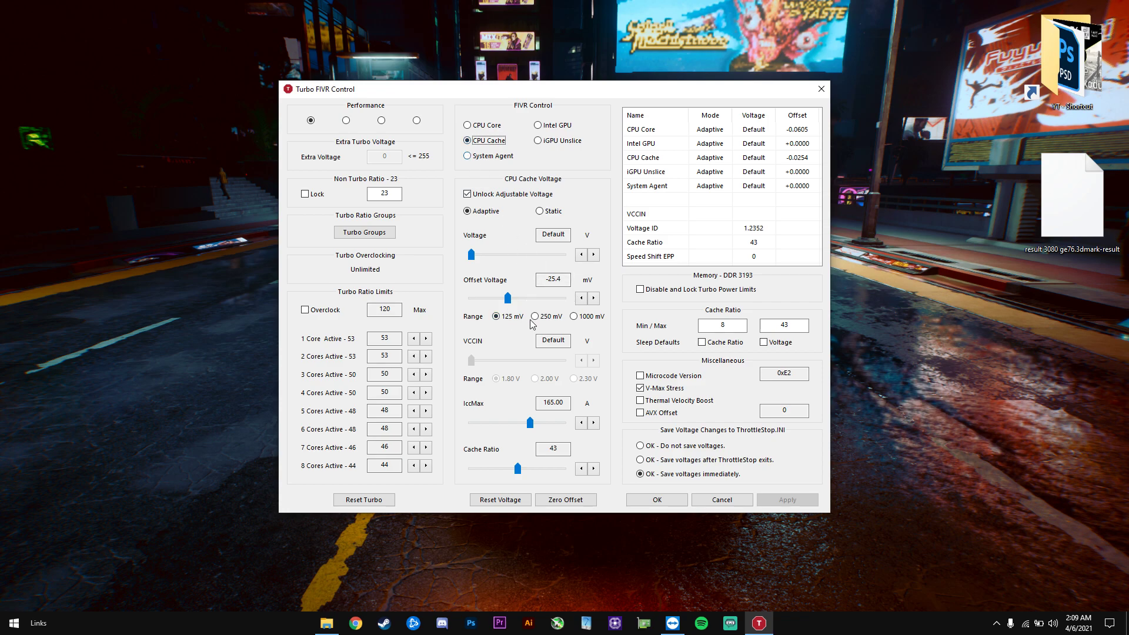
click(563, 285)
click(484, 127)
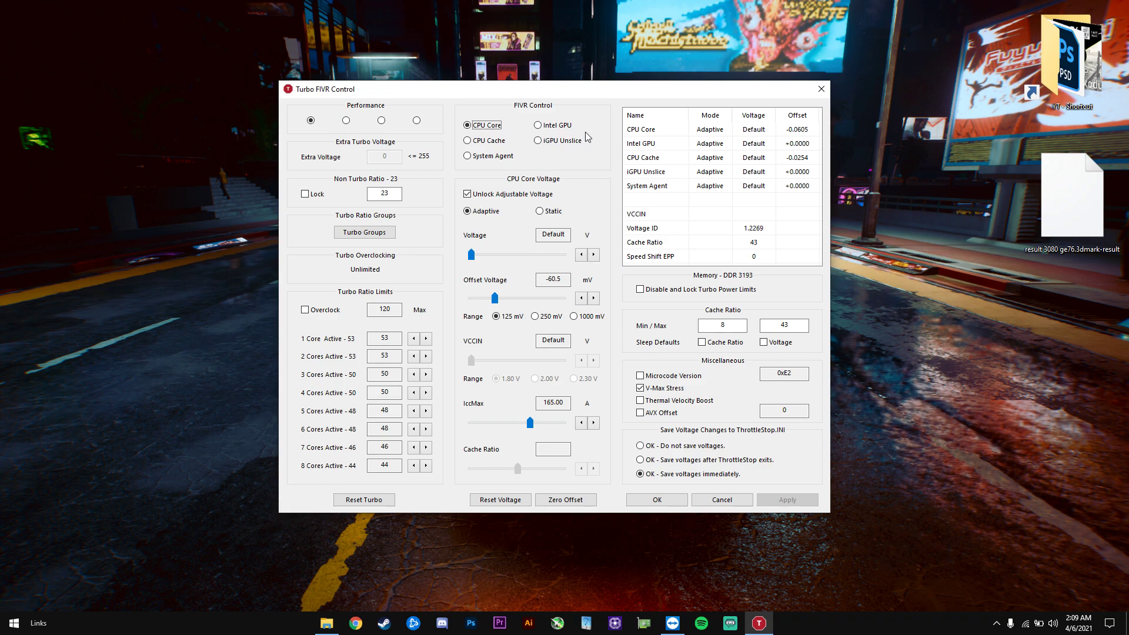
drag(593, 90, 524, 84)
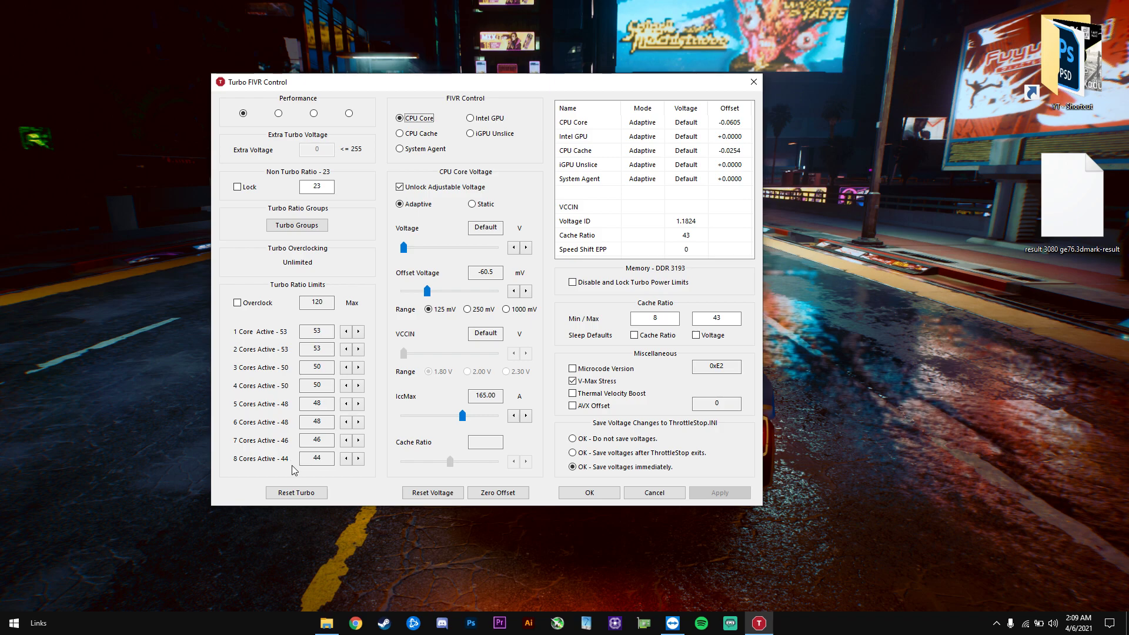
click(323, 465)
Raise the 8 Cores Active turbo ratio from 44 to 46.
double_click(358, 458)
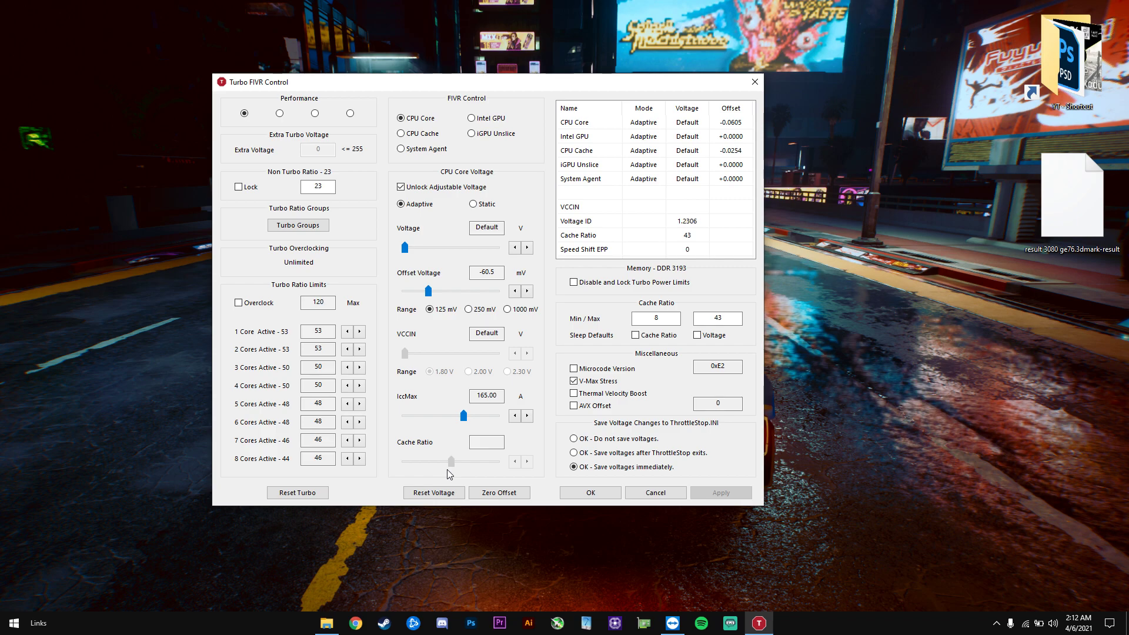
Adjust the 8 Cores Active and 1 Core turbo ratios with their spin arrows toward 48.
click(348, 457)
click(348, 458)
click(362, 462)
click(347, 332)
click(348, 331)
click(348, 332)
click(347, 332)
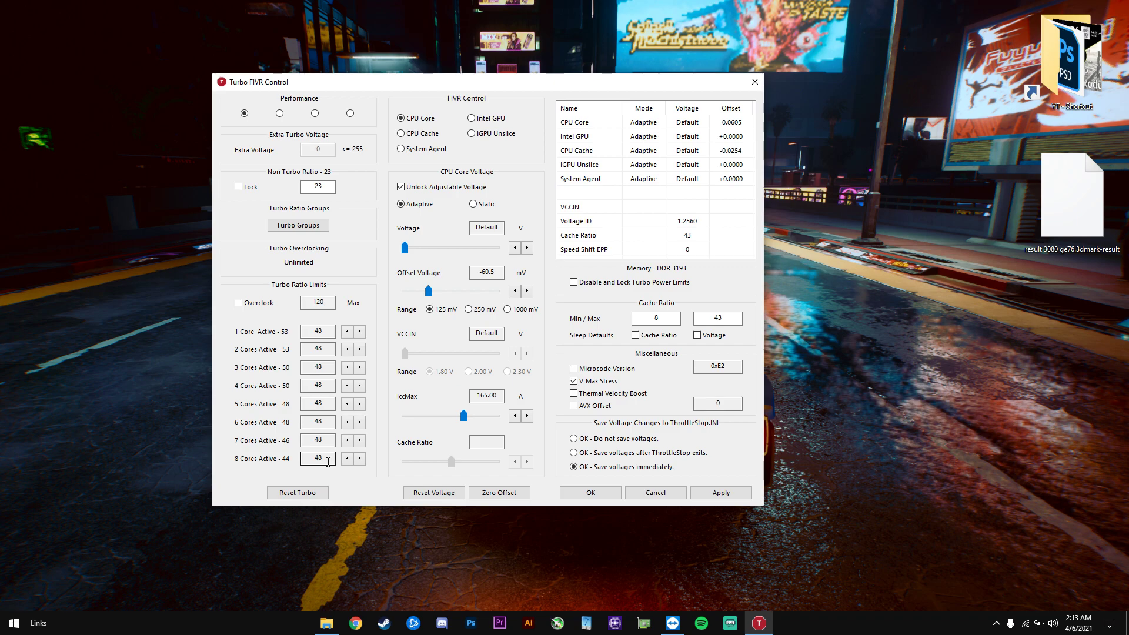
Enter 48 for 8 Cores Active, apply, then lower every turbo ratio limit one step.
key(BackSpace)
text(0)
key(BackSpace)
text(8)
key(shift+Tab)
click(716, 494)
drag(496, 89, 558, 103)
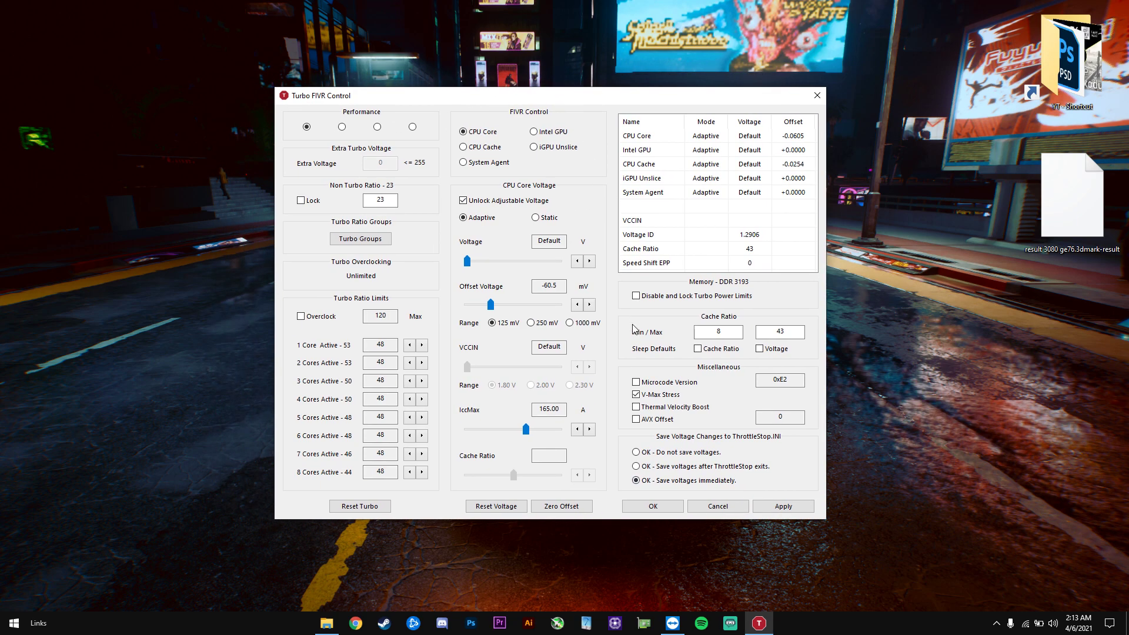
click(410, 345)
Step all turbo ratios back up, raising the 2–4 Cores Active ratios to 48.
click(409, 347)
click(422, 472)
click(422, 472)
click(422, 472)
click(422, 399)
click(422, 399)
click(422, 472)
click(422, 472)
Apply the -60.5 mV core offset, cache offset and turbo ratio limits in Turbo FIVR Control.
mouse_move(565, 95)
mouse_down()
mouse_move(562, 115)
mouse_move(644, 127)
mouse_move(584, 95)
mouse_up()
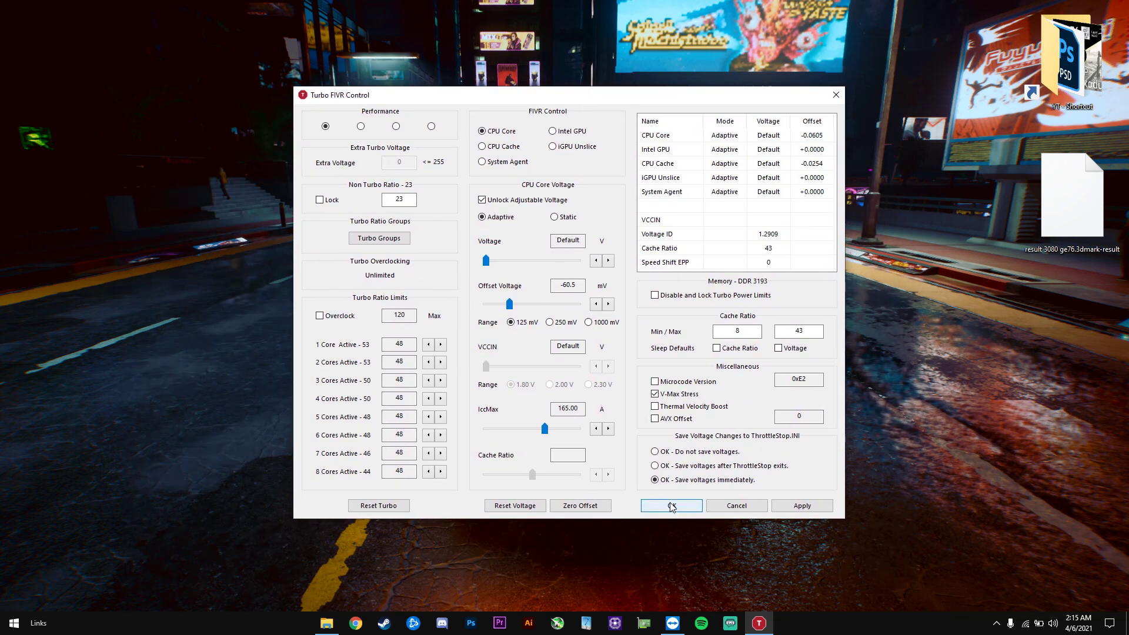
click(822, 511)
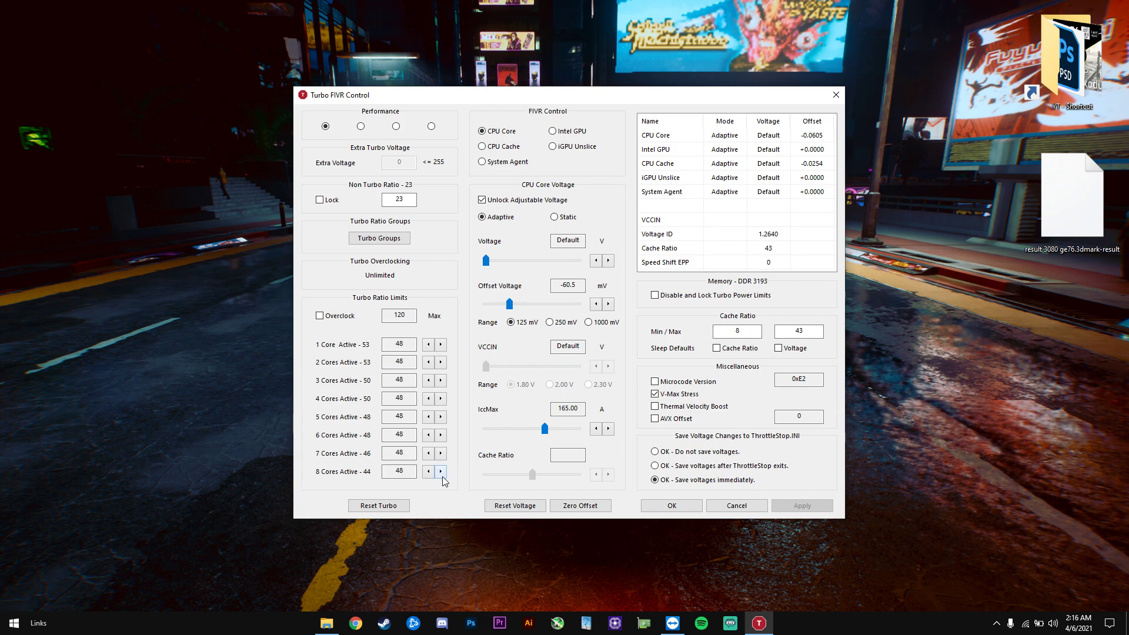
mouse_move(597, 97)
mouse_down()
mouse_move(583, 95)
mouse_move(615, 105)
mouse_up()
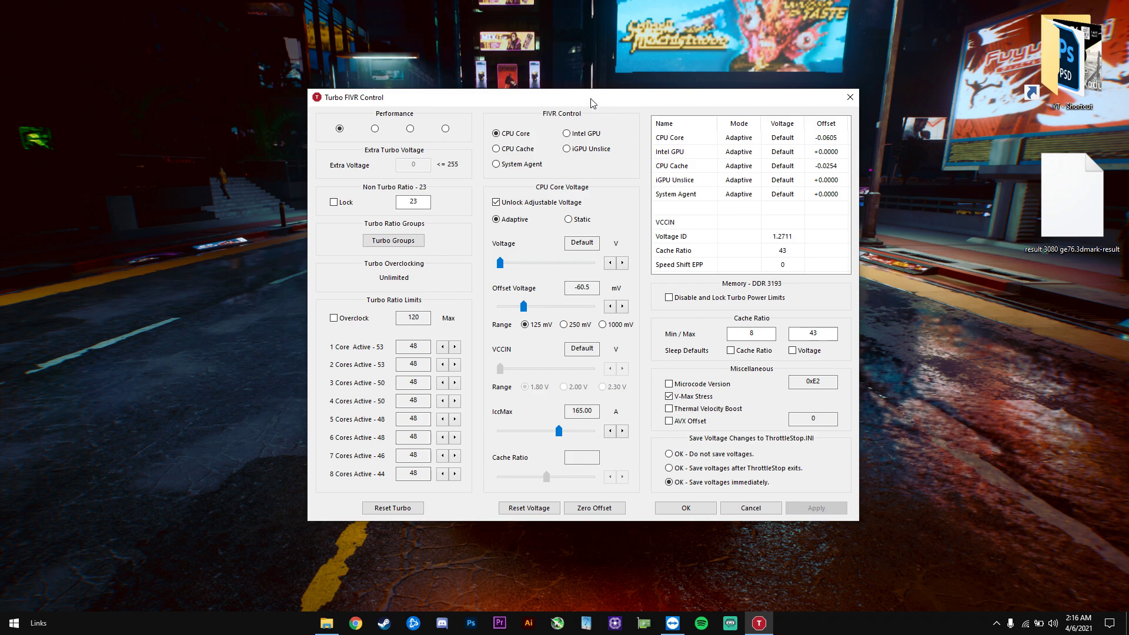
mouse_move(591, 103)
mouse_down()
mouse_move(570, 102)
mouse_move(604, 104)
mouse_up()
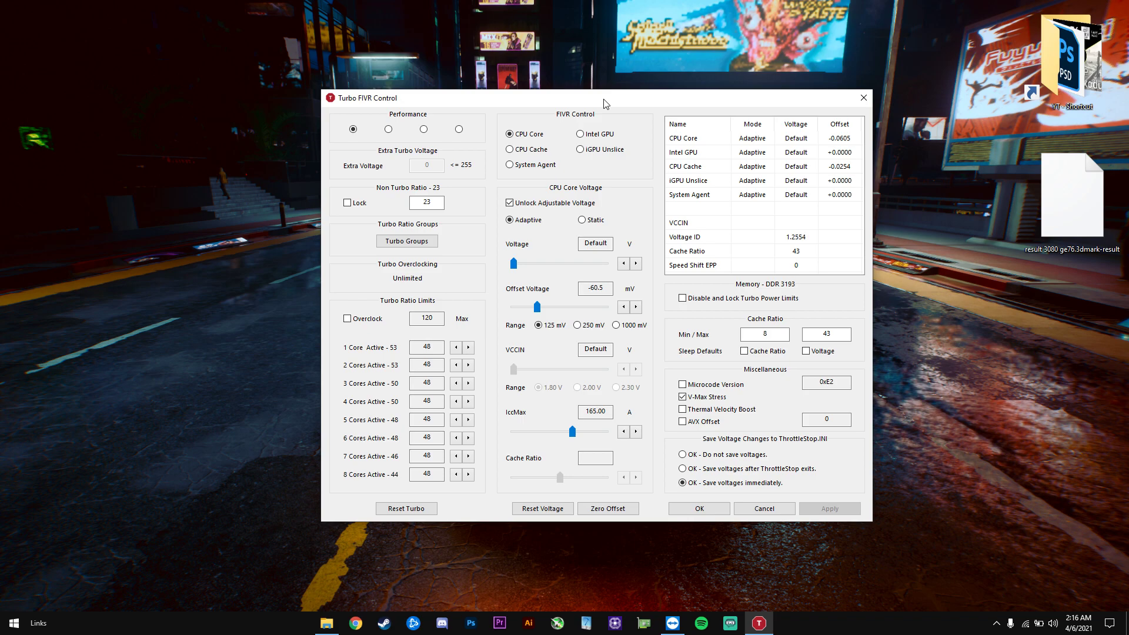